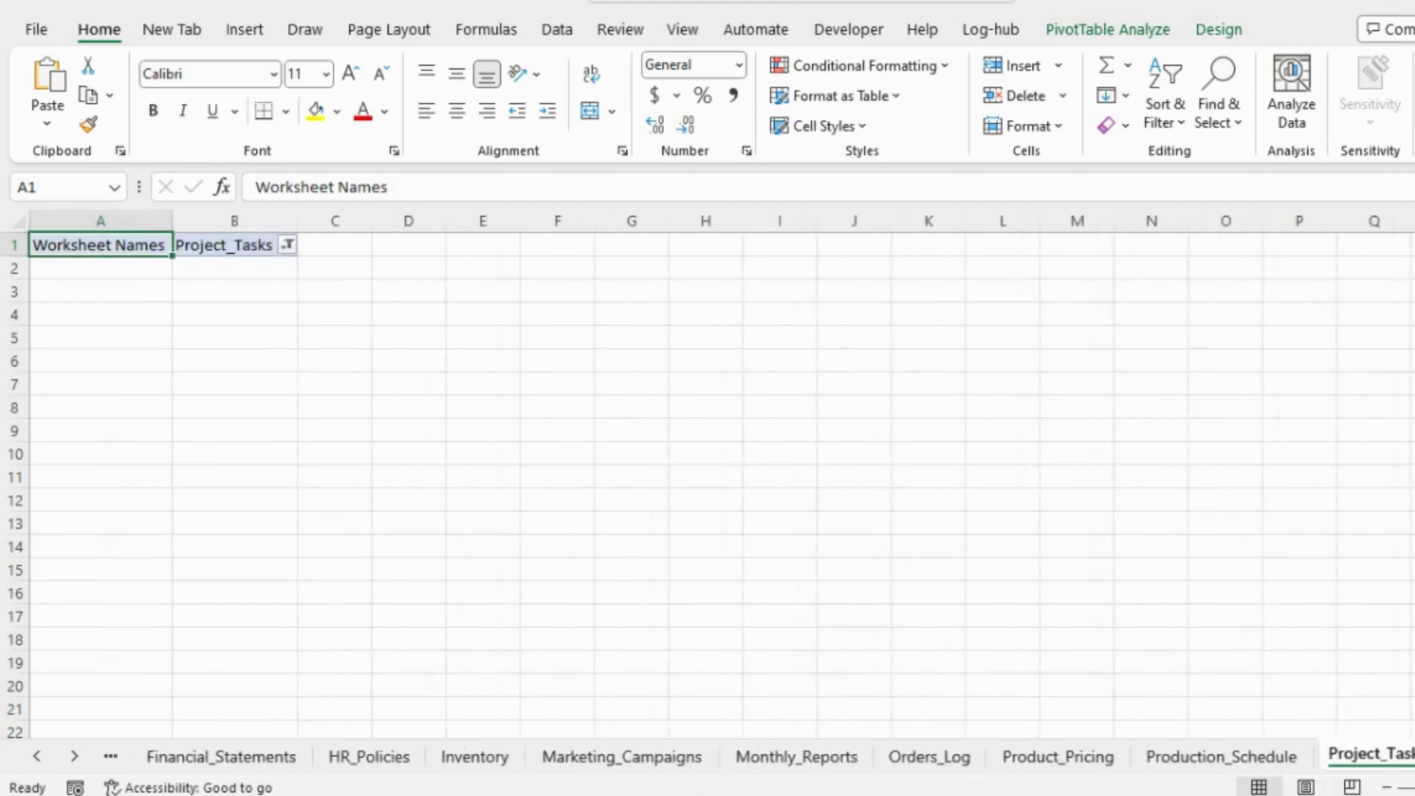
Step: Move back through the sheet tabs from Project_Tasks to the empty first sheet, TOC
click(110, 757)
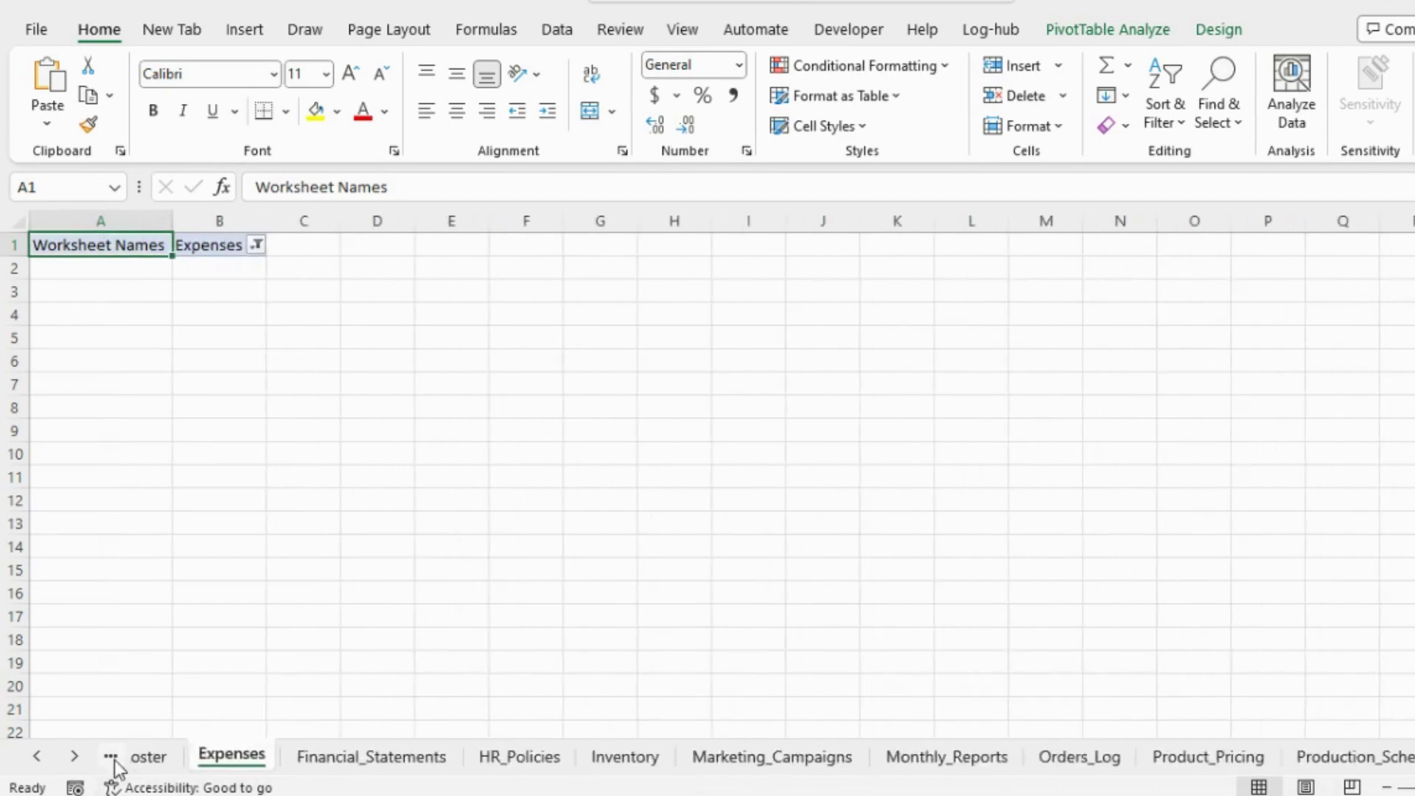
click(110, 757)
click(110, 757)
click(111, 757)
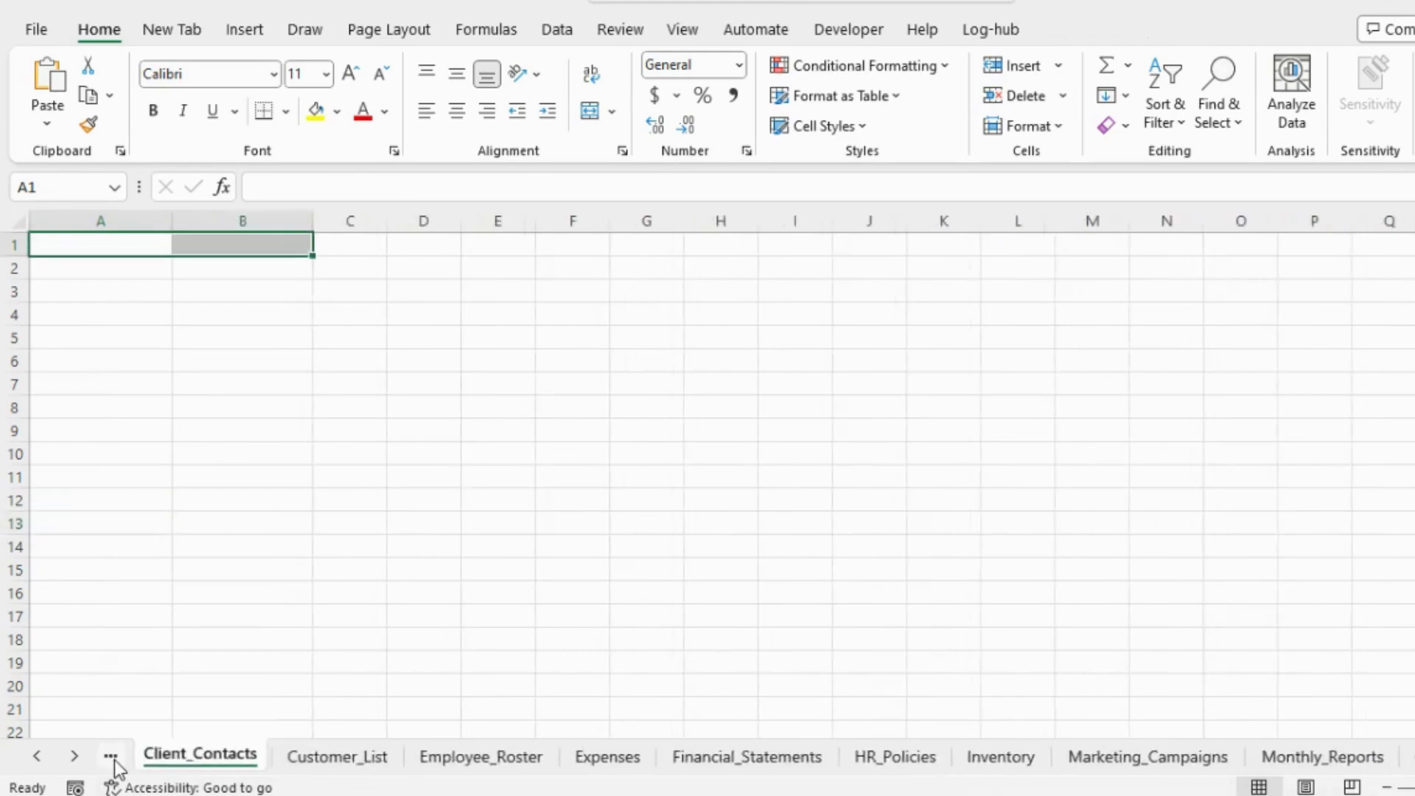
click(110, 756)
click(111, 757)
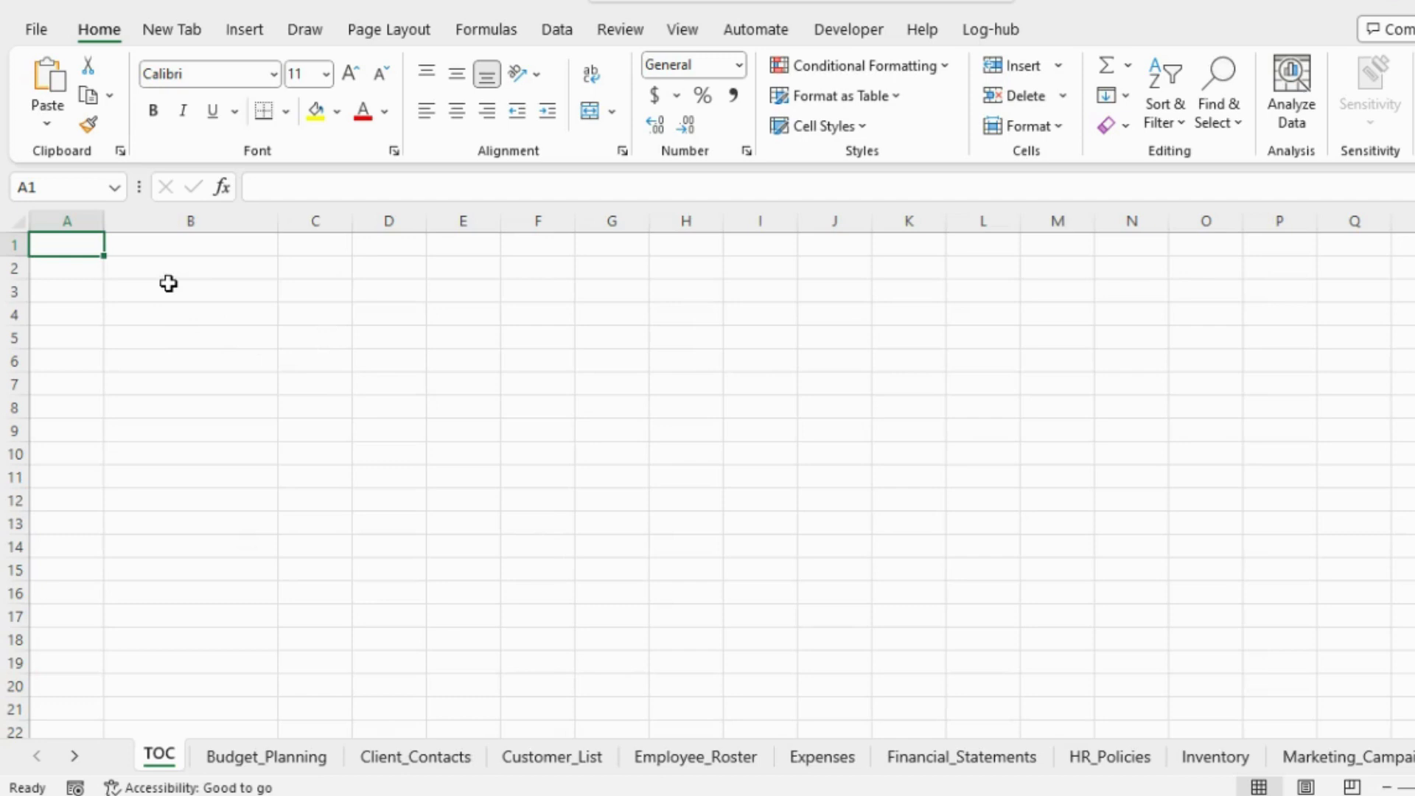
Step: In Name Manager, create a new name 'names' scoped to Workbook, ready to edit its reference
click(472, 37)
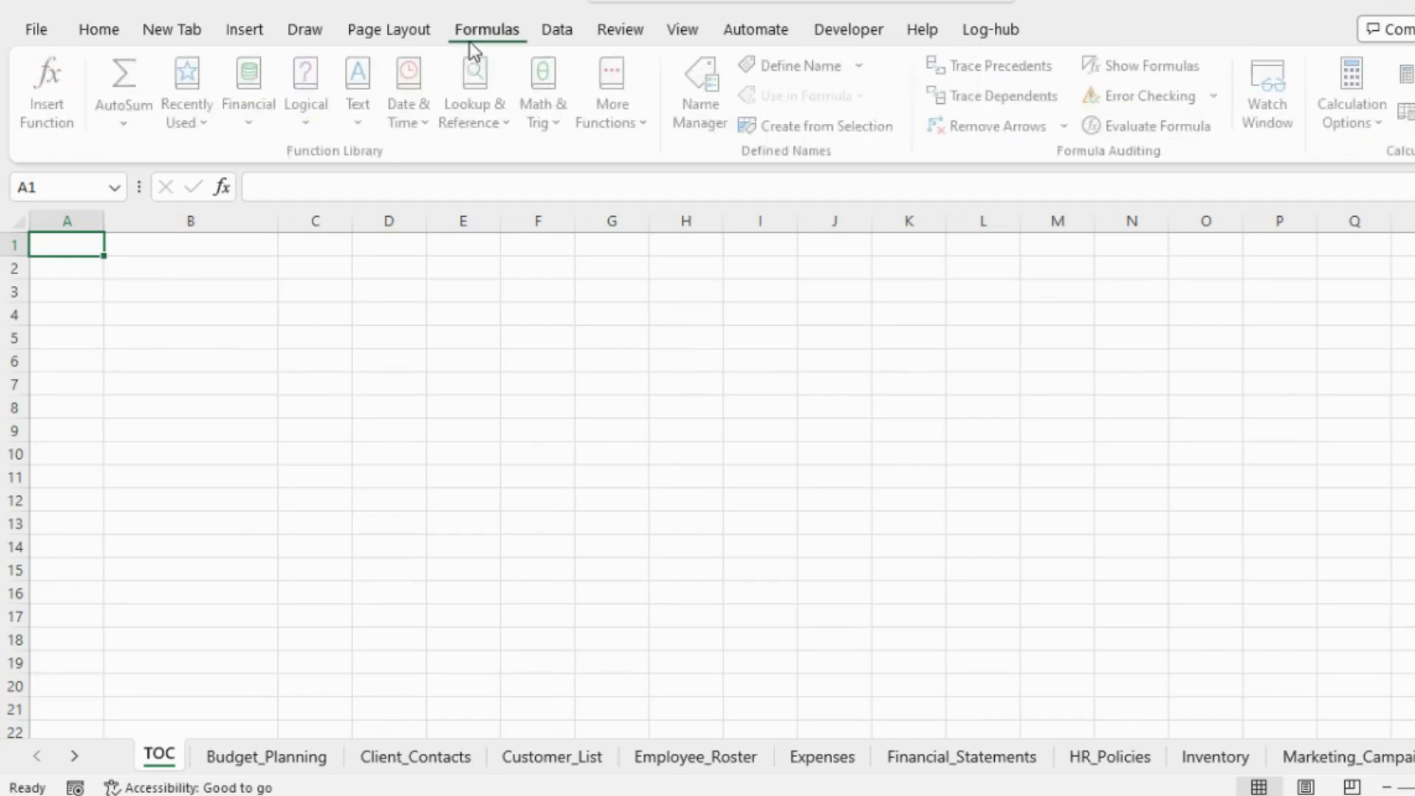
click(705, 90)
click(467, 330)
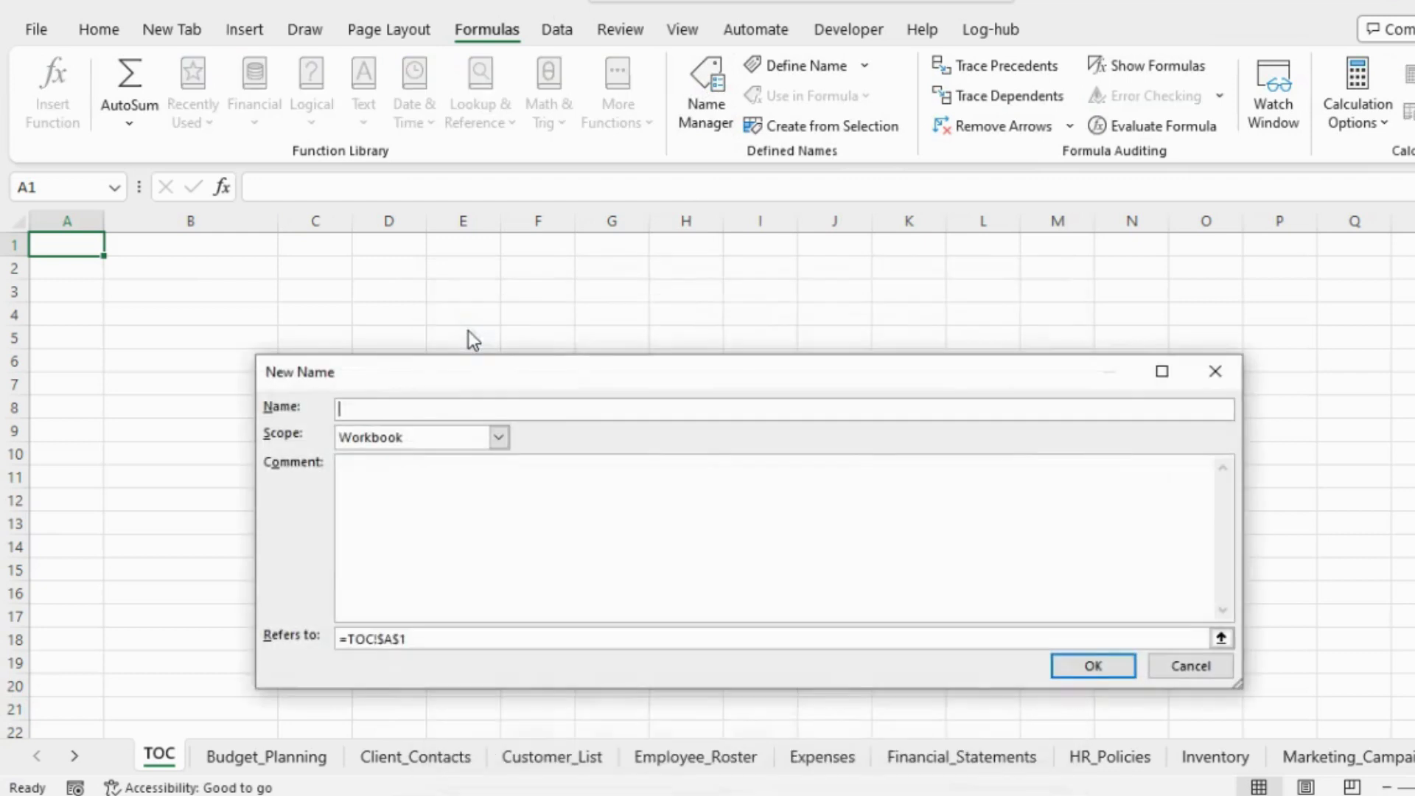
drag(406, 369, 403, 343)
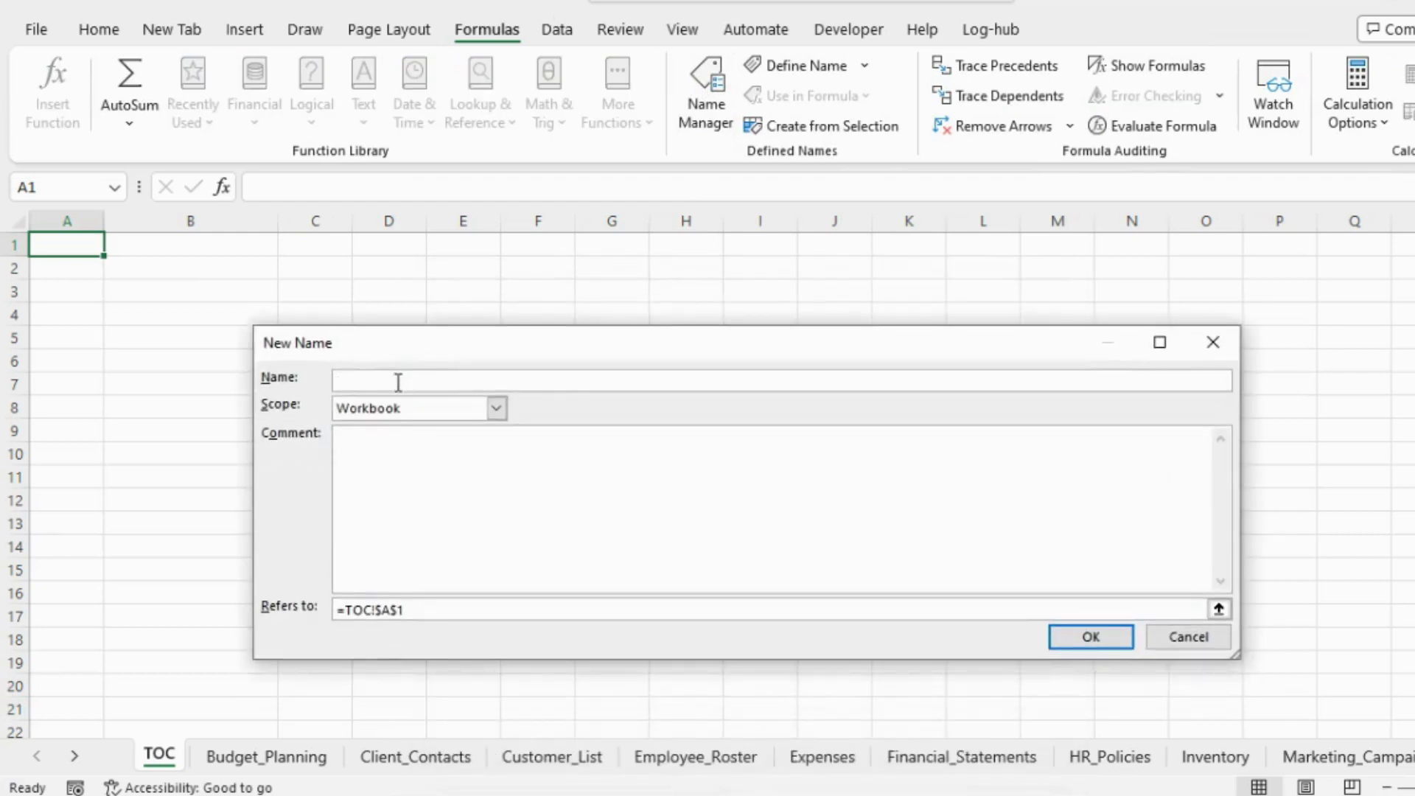
text(names)
click(405, 417)
click(458, 427)
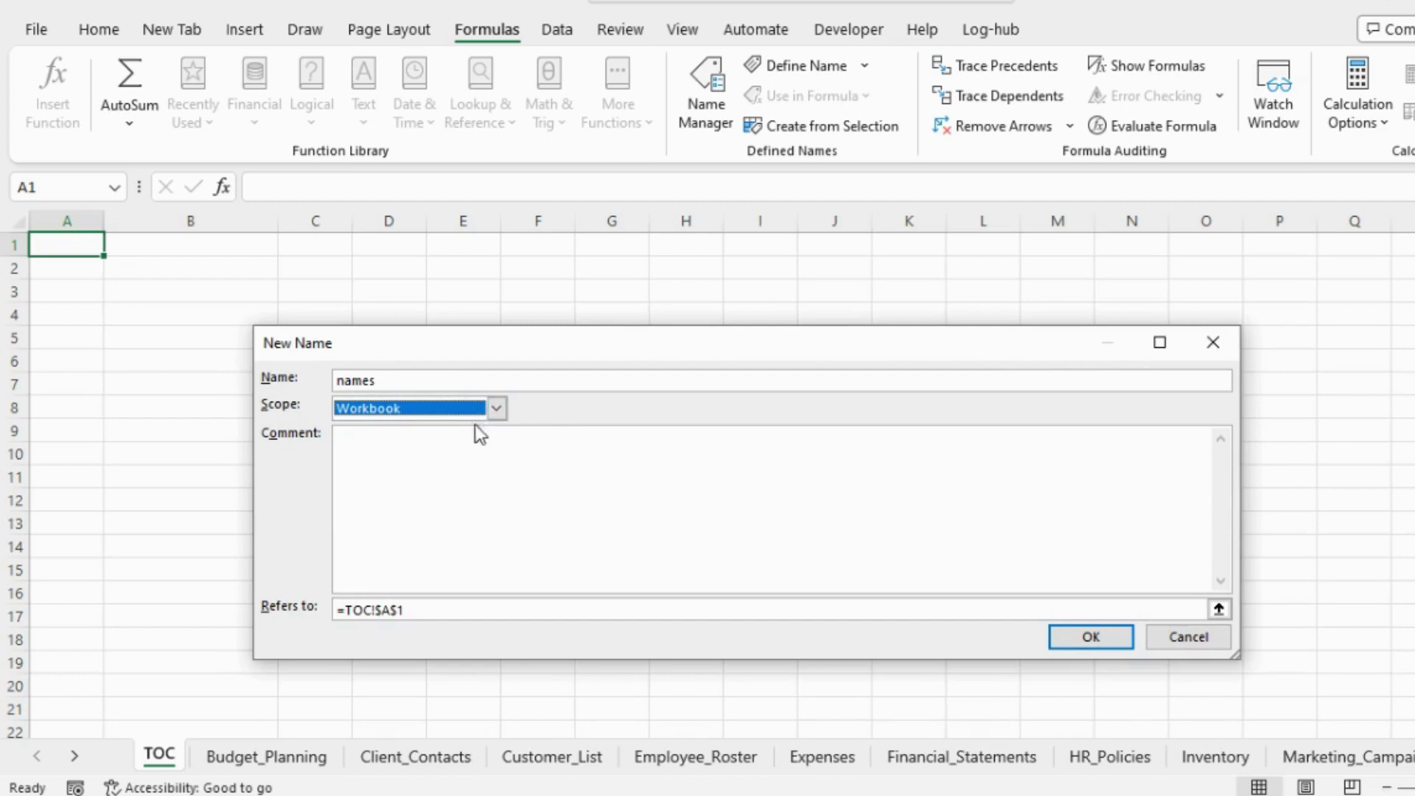
click(438, 612)
click(426, 609)
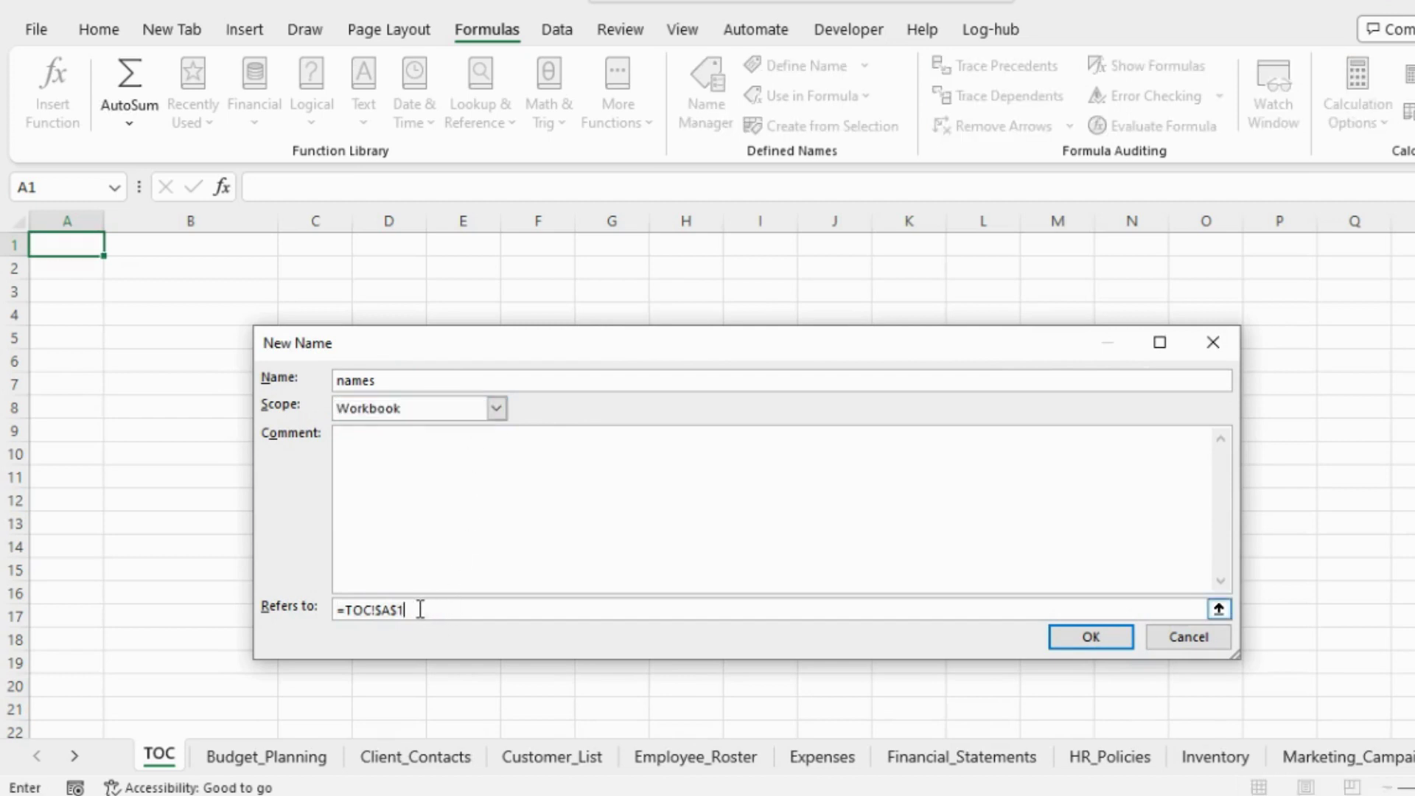
Step: Replace TOC!$A$1 with replace(get.workbook(1),1,find("]",get.workbook(1))," ") as the name's reference
mouse_move(421, 609)
mouse_down()
mouse_move(363, 615)
mouse_move(404, 613)
mouse_up()
click(347, 619)
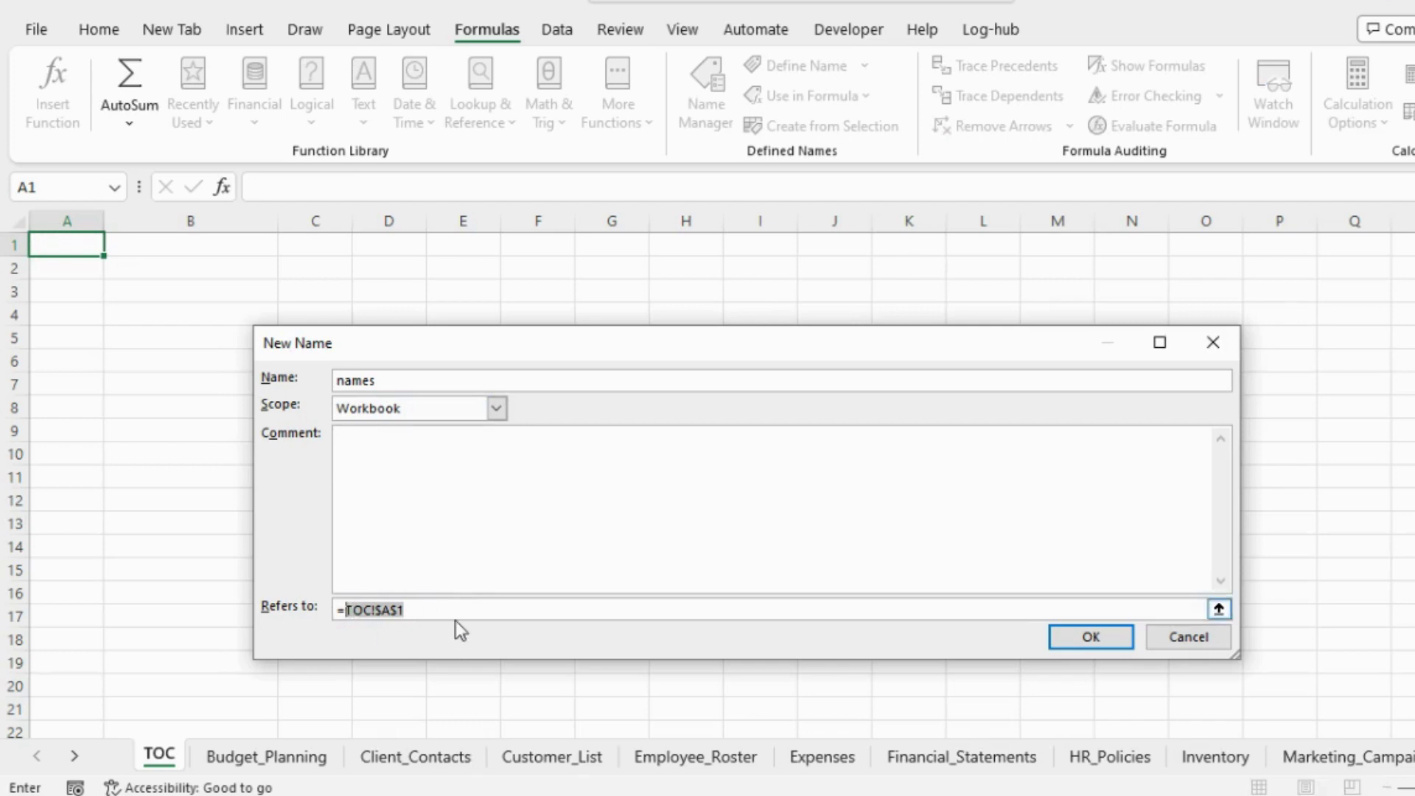
key(BackSpace)
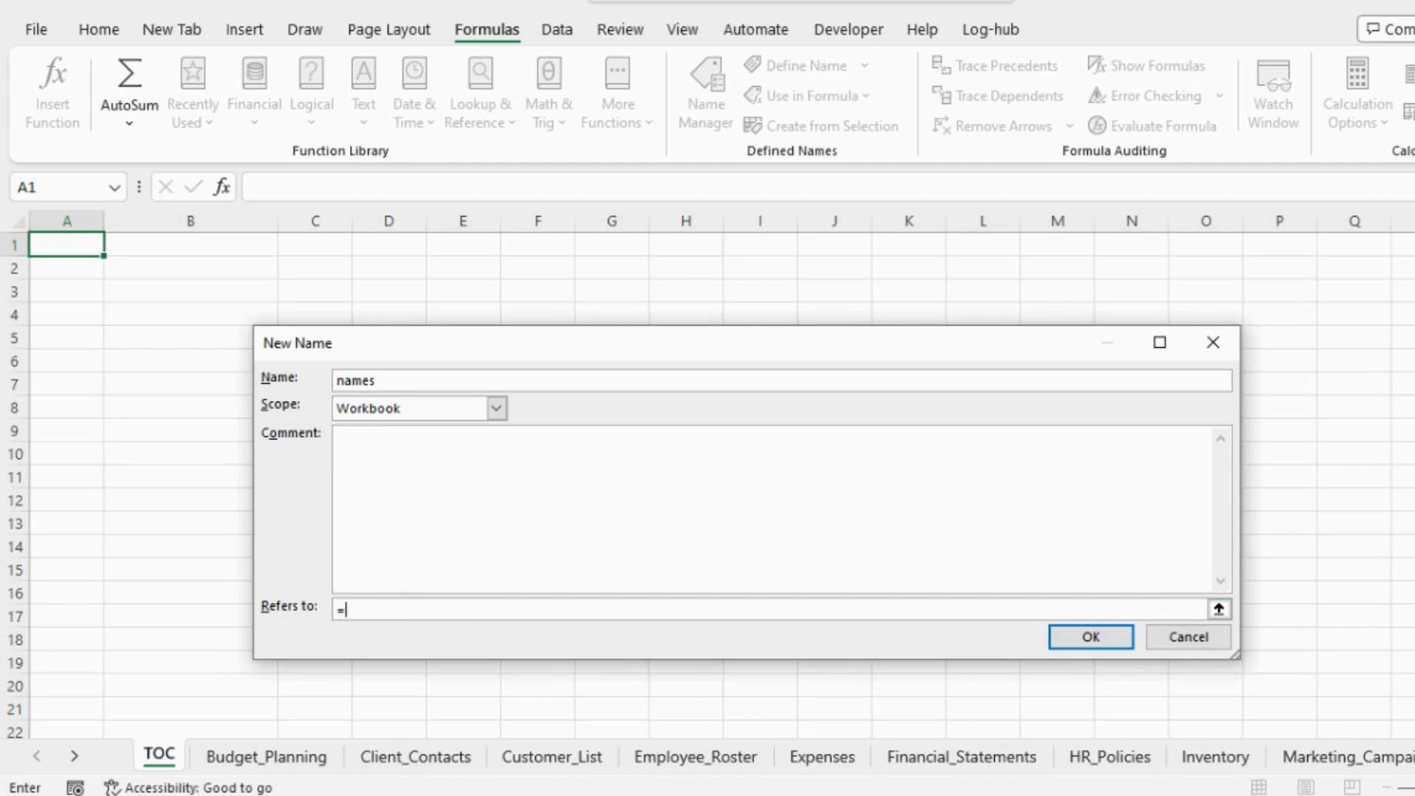
text(replace(get.workbook)
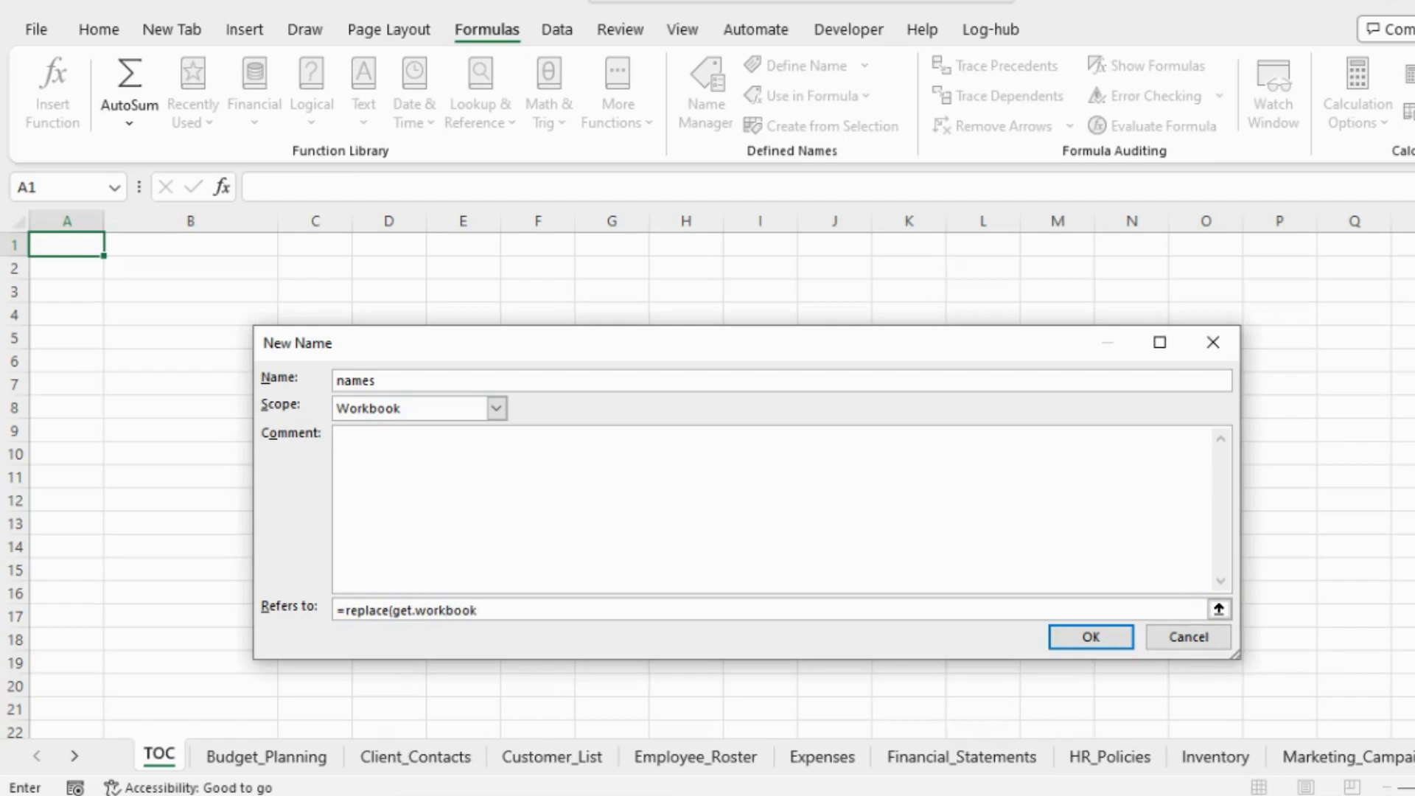
text((1),1,find("]",get.workboo)
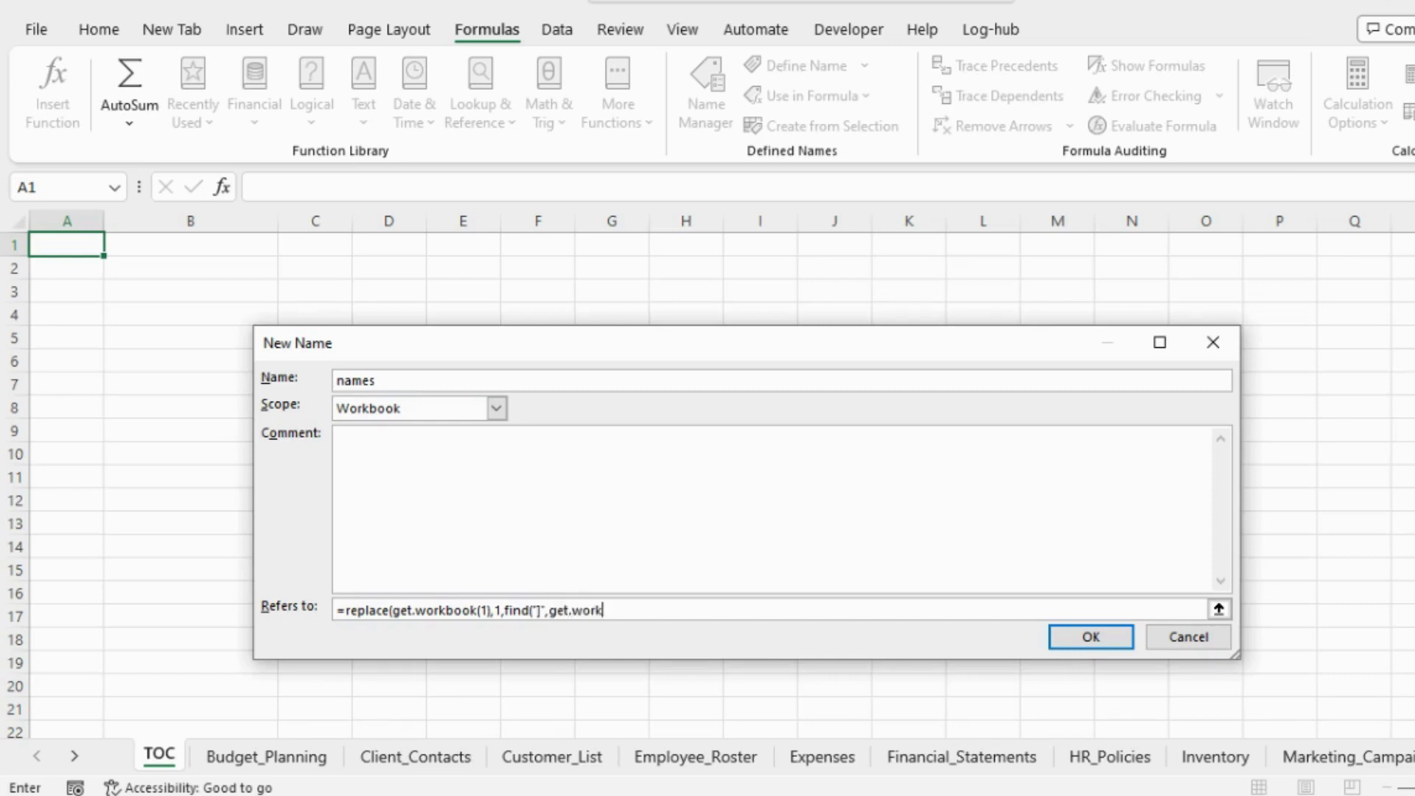
text(k(1))," "))
Step: Save the 'names' definition and close Name Manager
click(1087, 641)
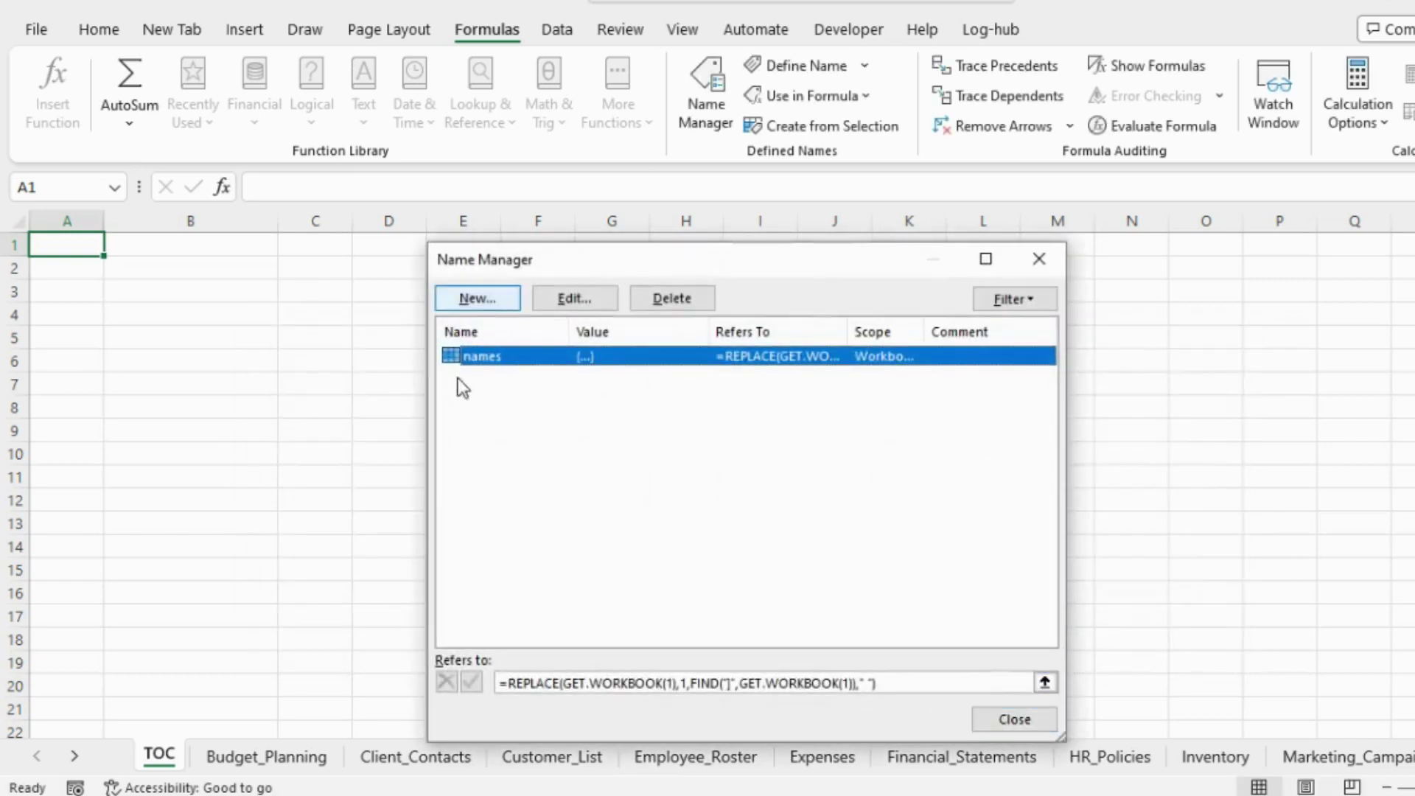
click(995, 714)
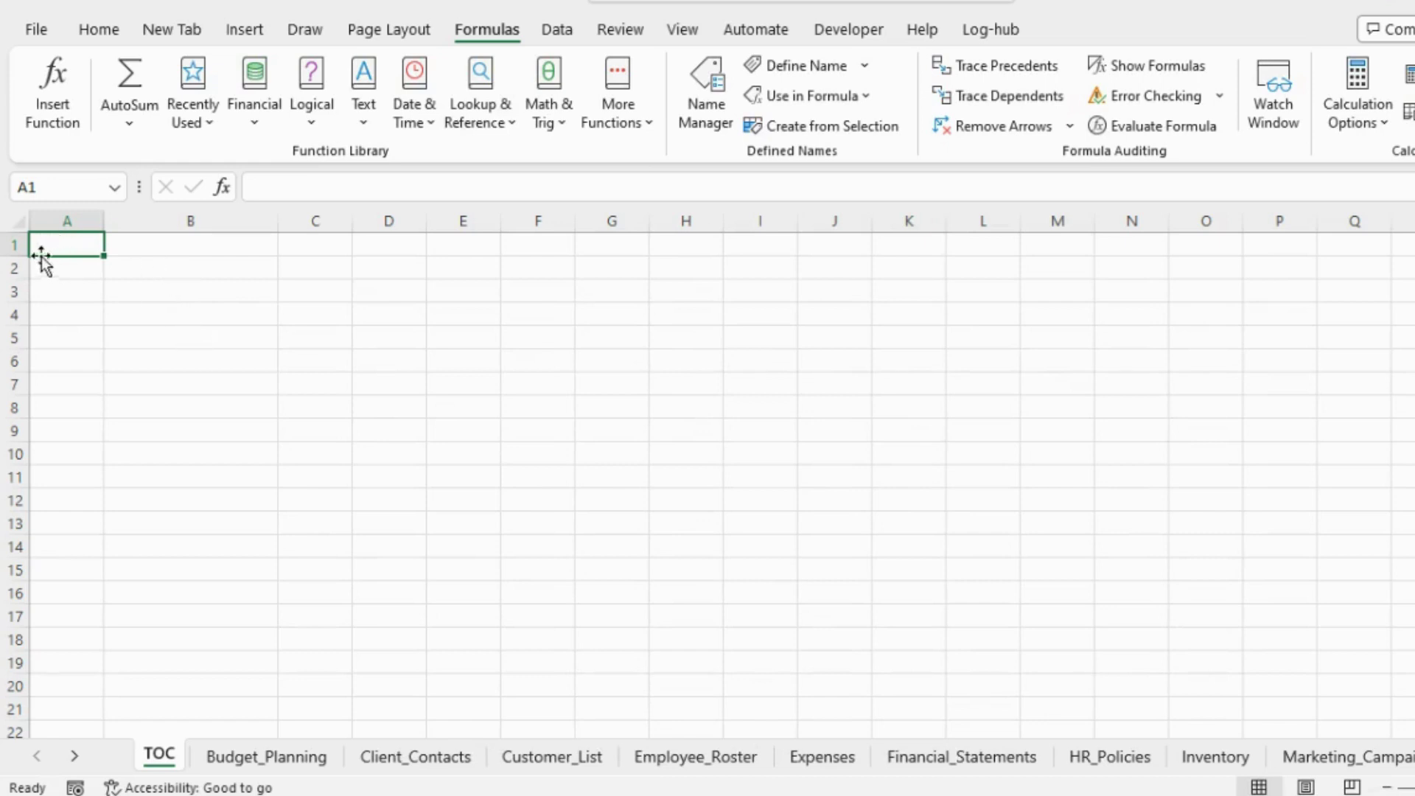
Step: Enter 1 and 2 in A1:A2 and fill the series down to 22 in A22
text(1)
key(Return)
text(2)
key(Return)
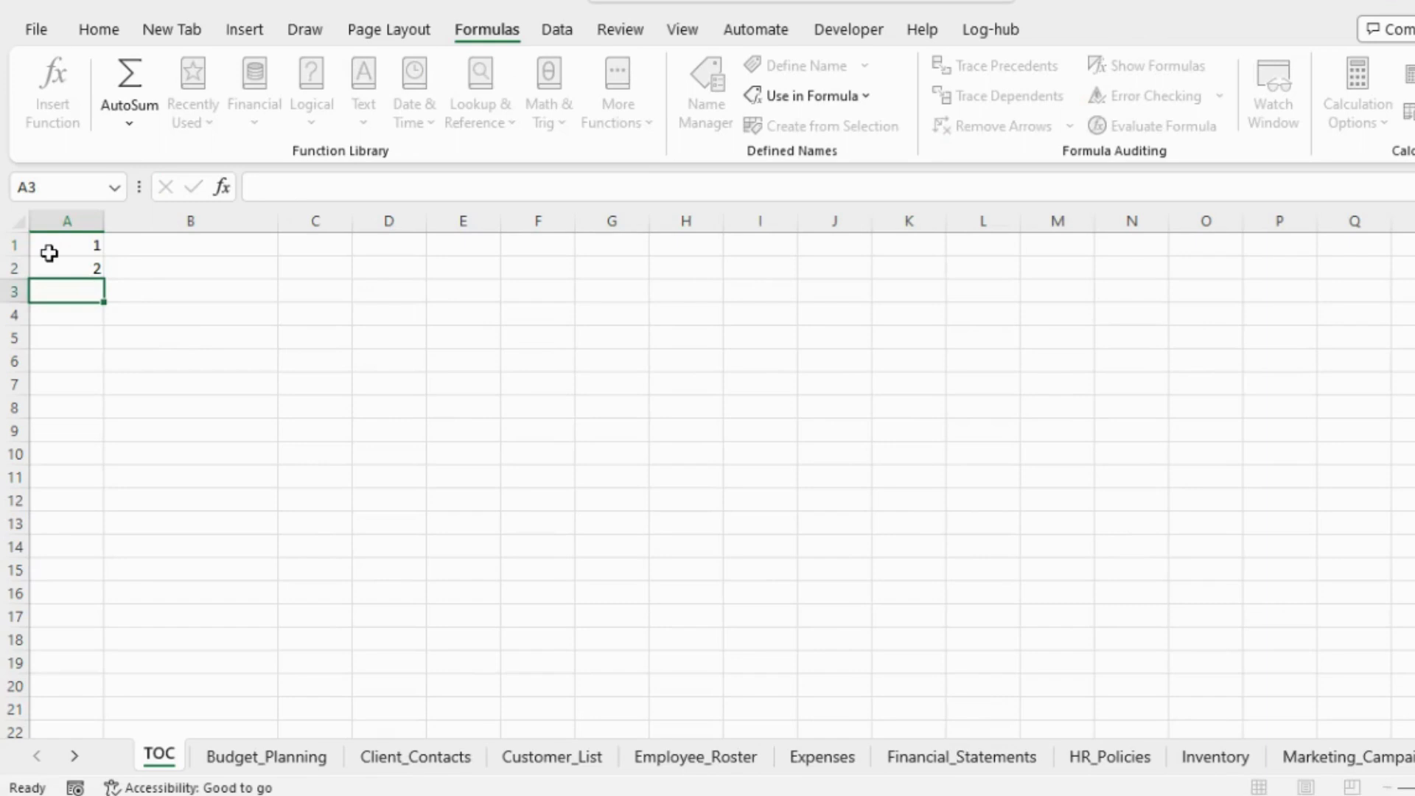
drag(60, 250, 51, 657)
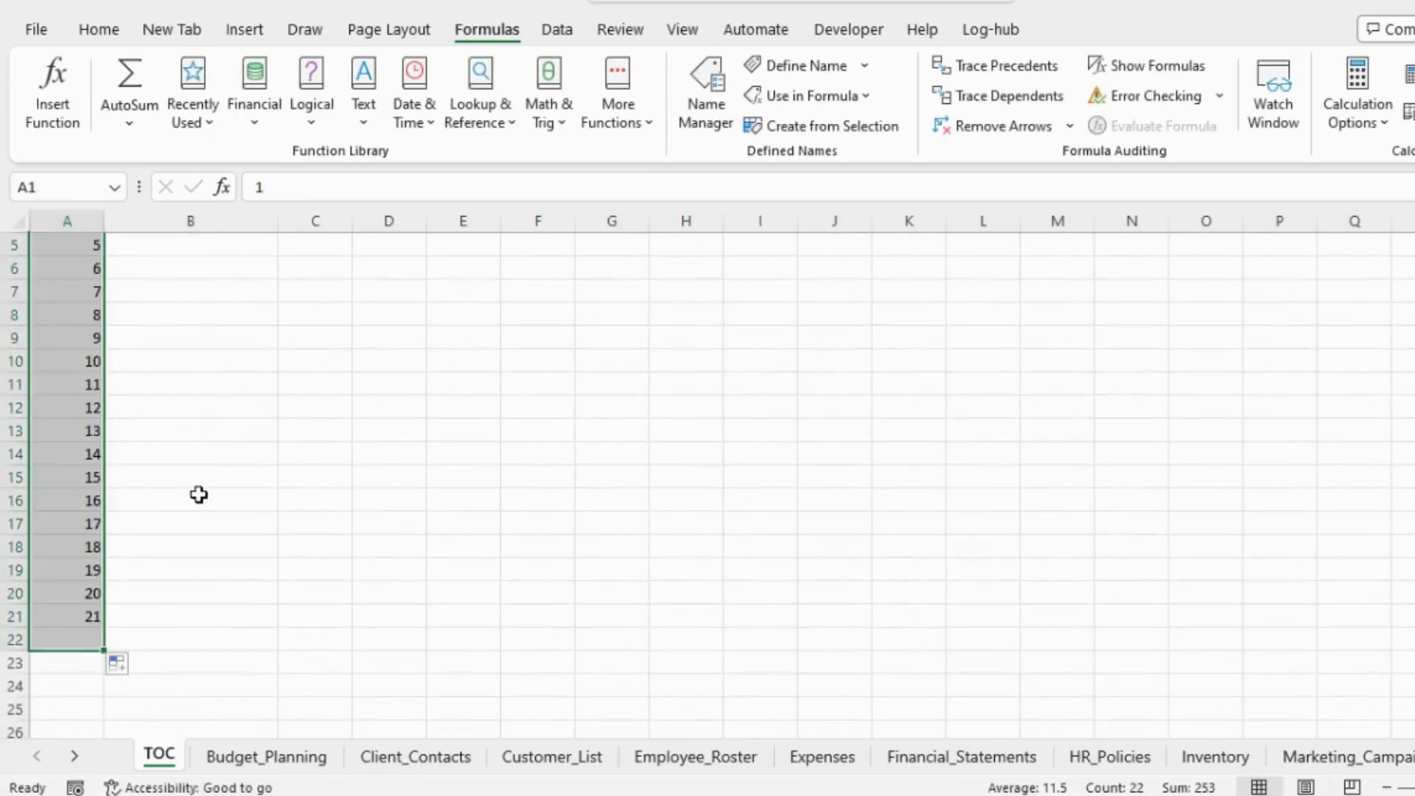
scroll(196, 496, up, 2)
click(208, 287)
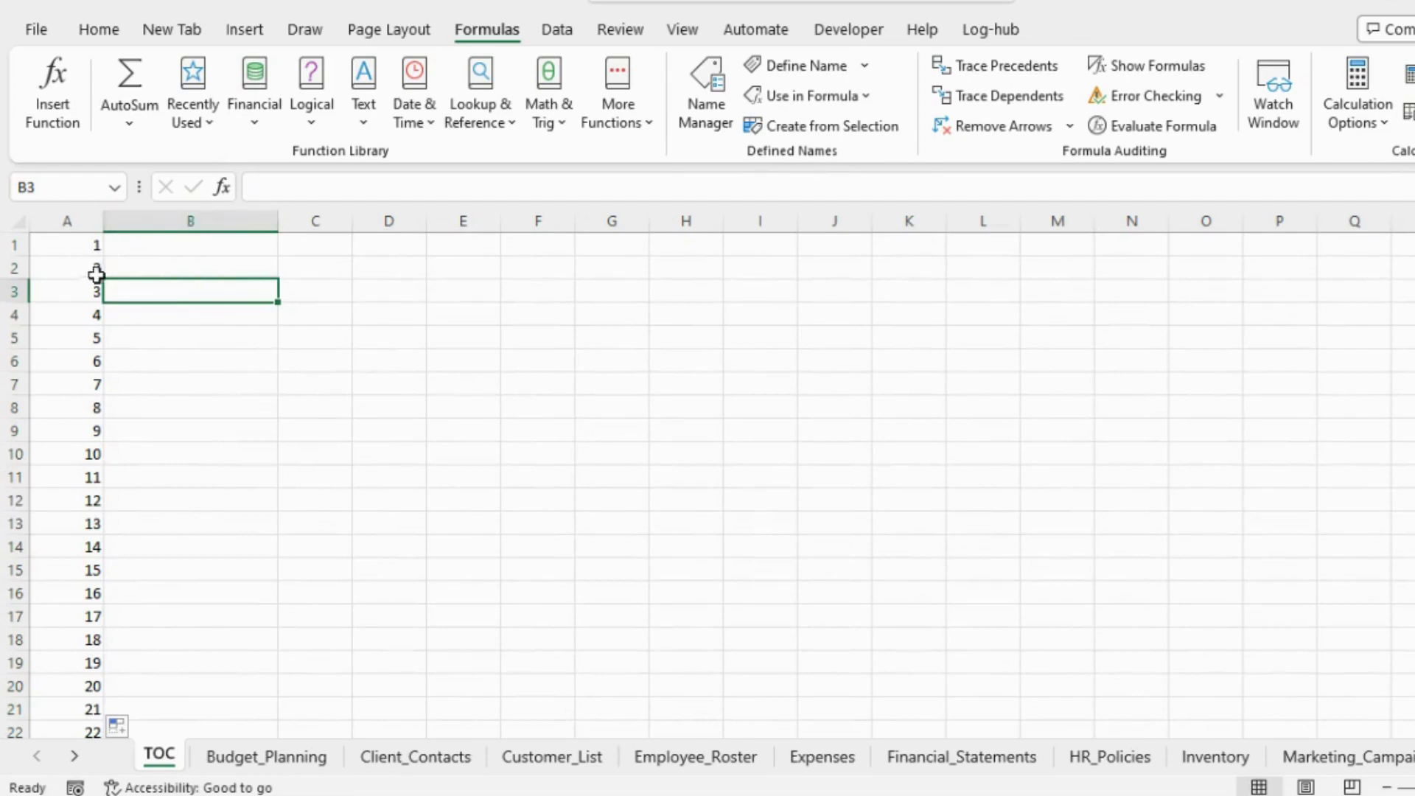
Step: Enter =INDEX(names,A1) in B1 and fill it down column B to row 22
click(170, 246)
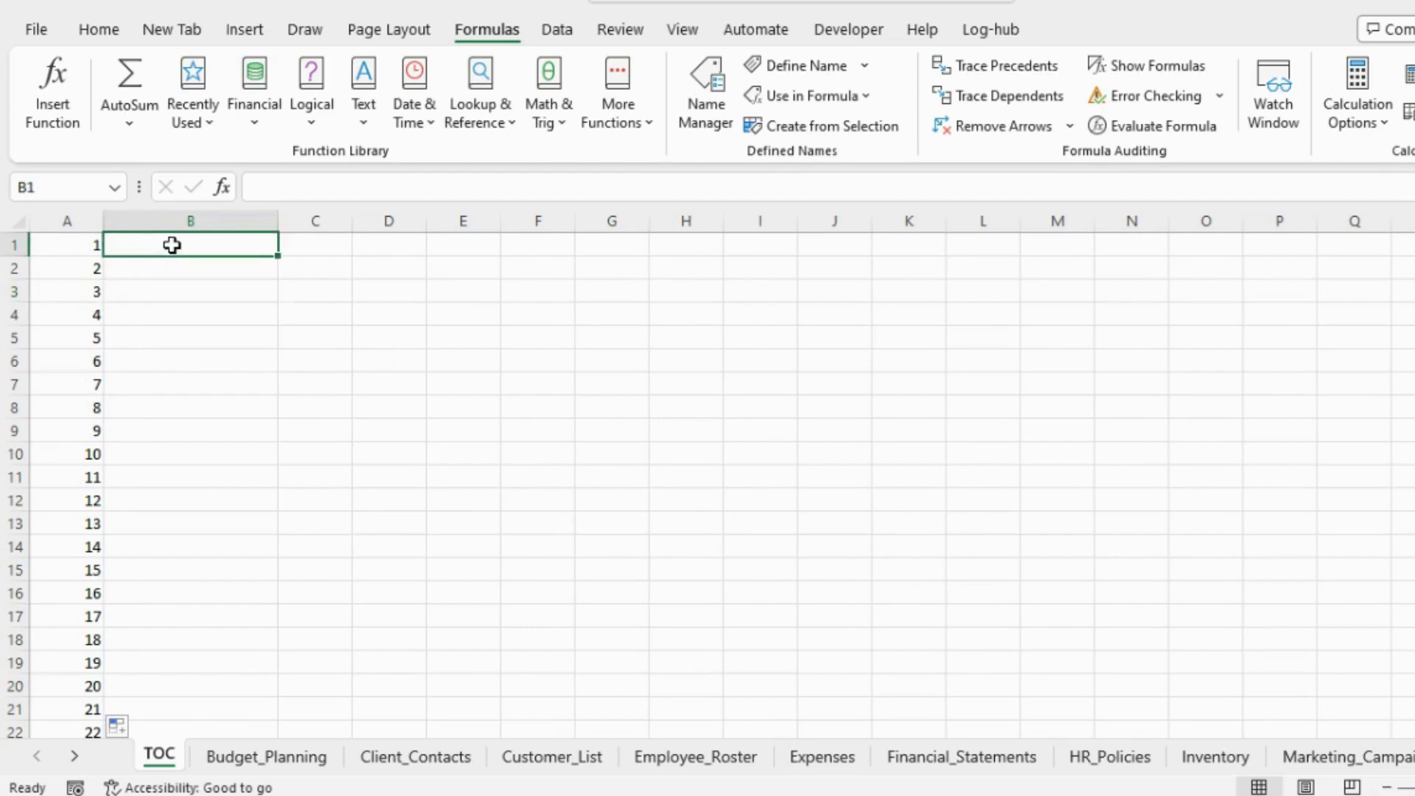
text(=)
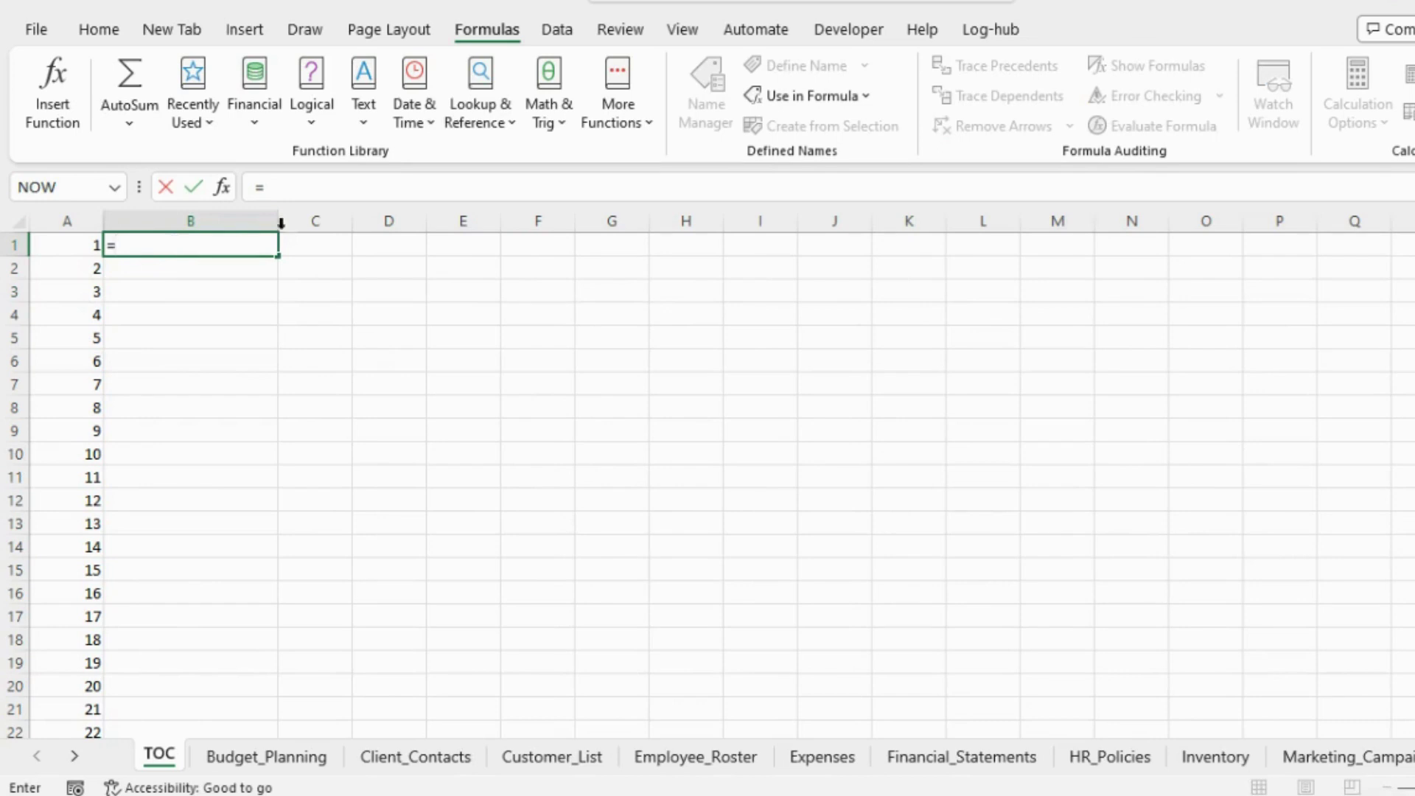
text(indec)
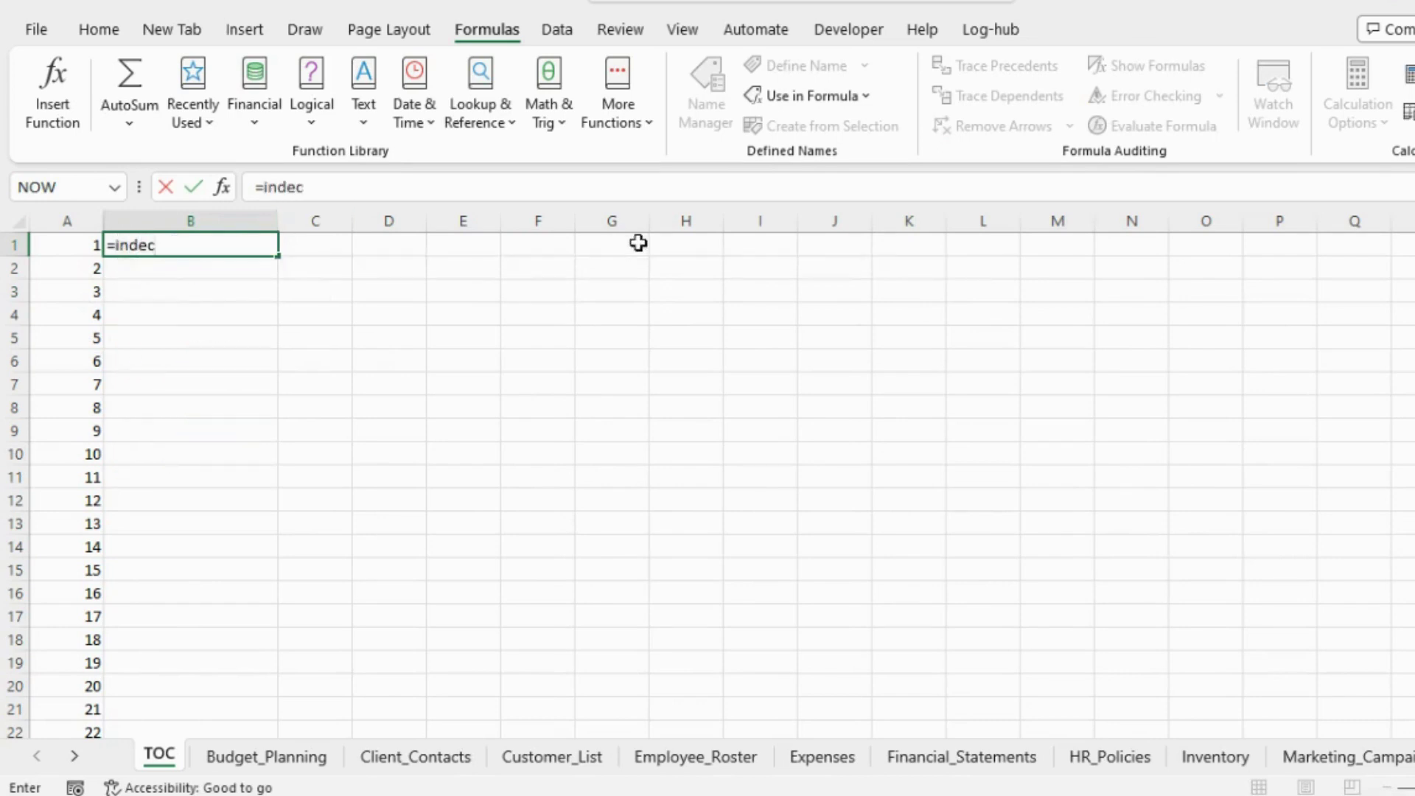
key(BackSpace)
text(x()
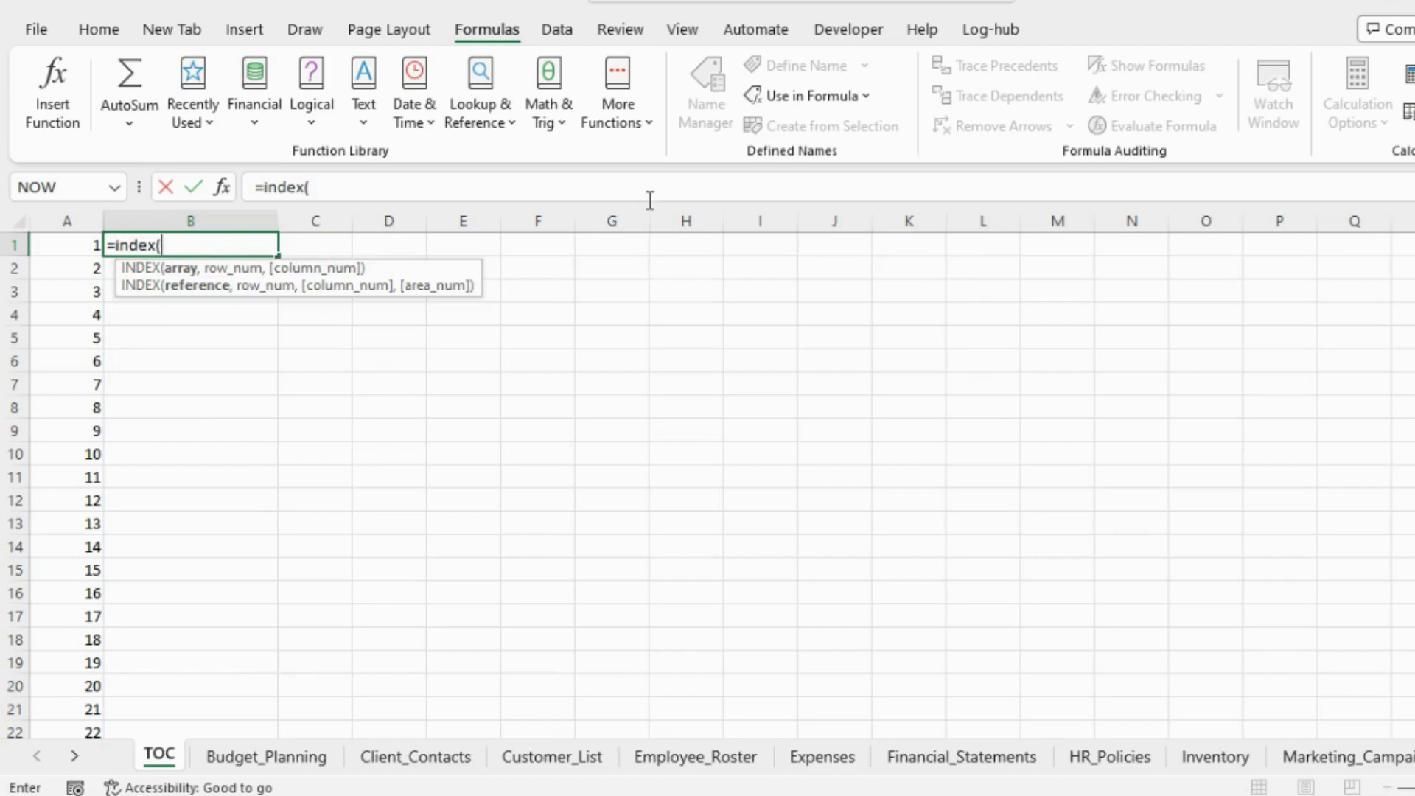
text(names)
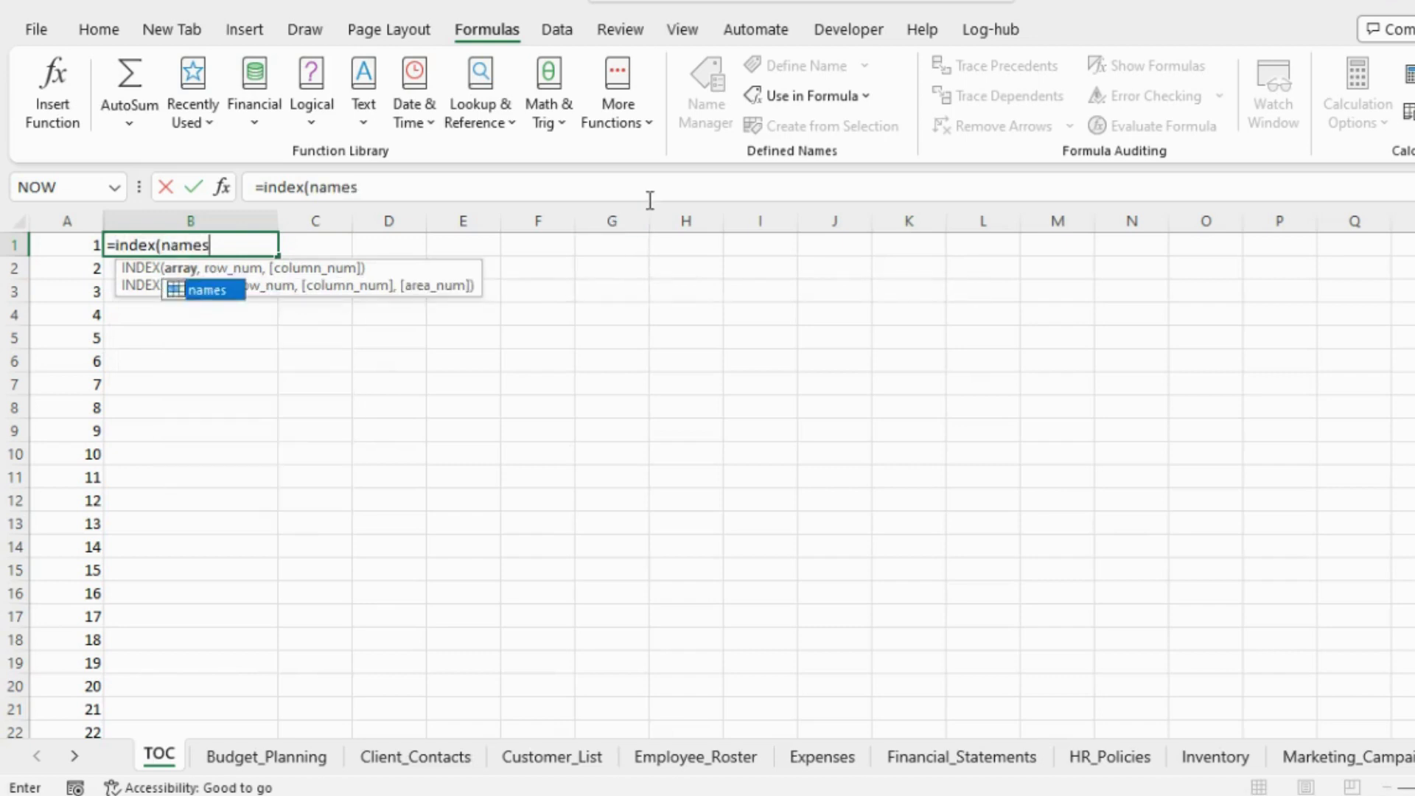
text(,)
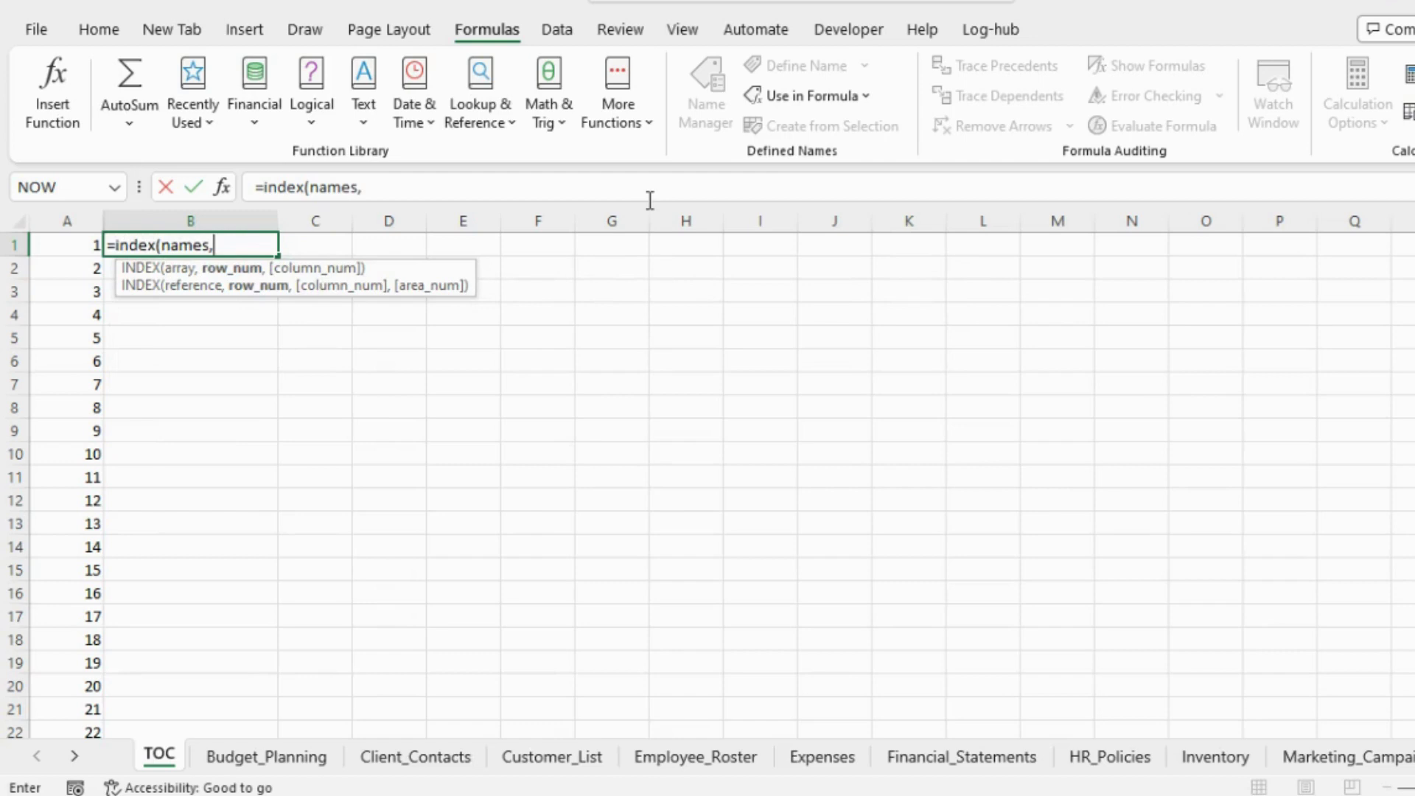
click(78, 248)
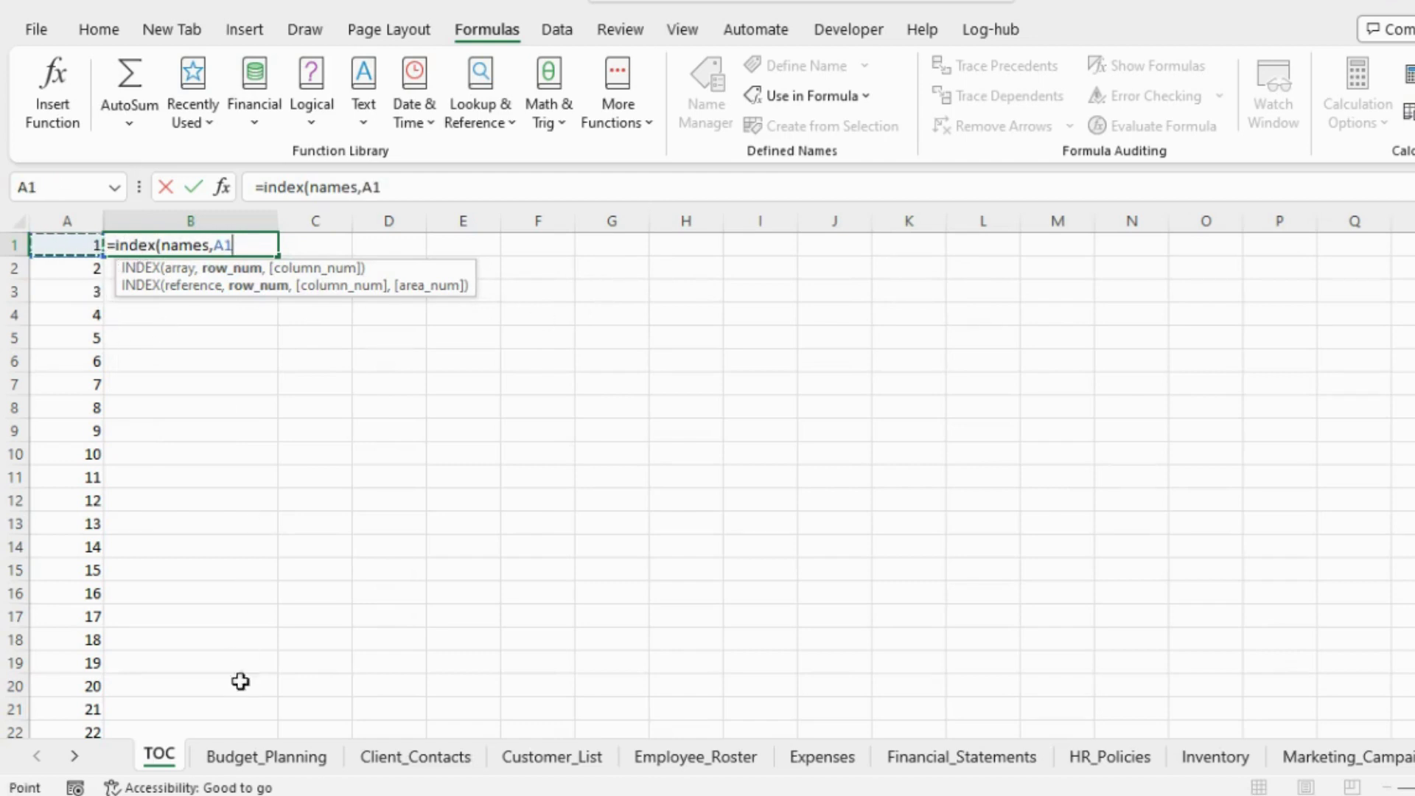
text())
key(Return)
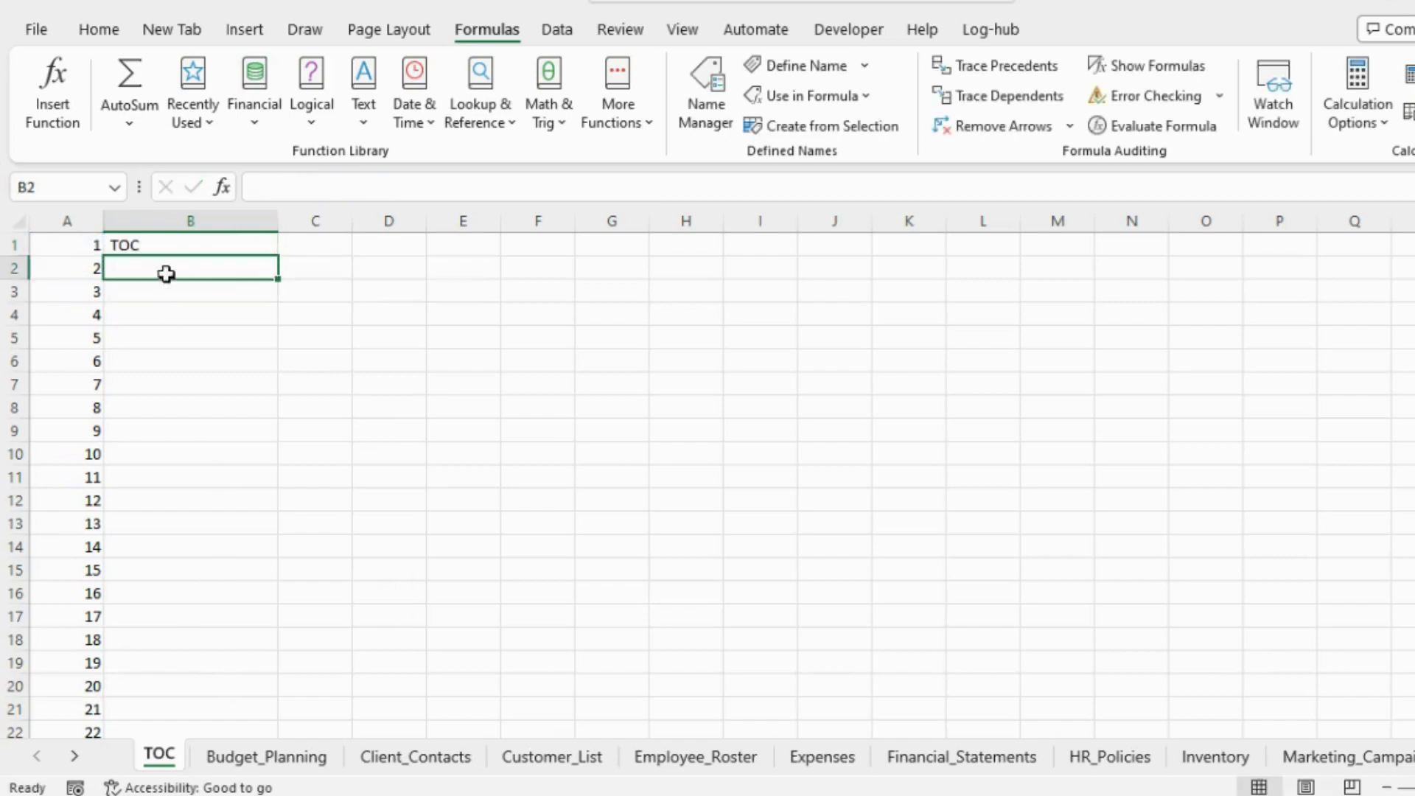
click(167, 244)
double_click(278, 256)
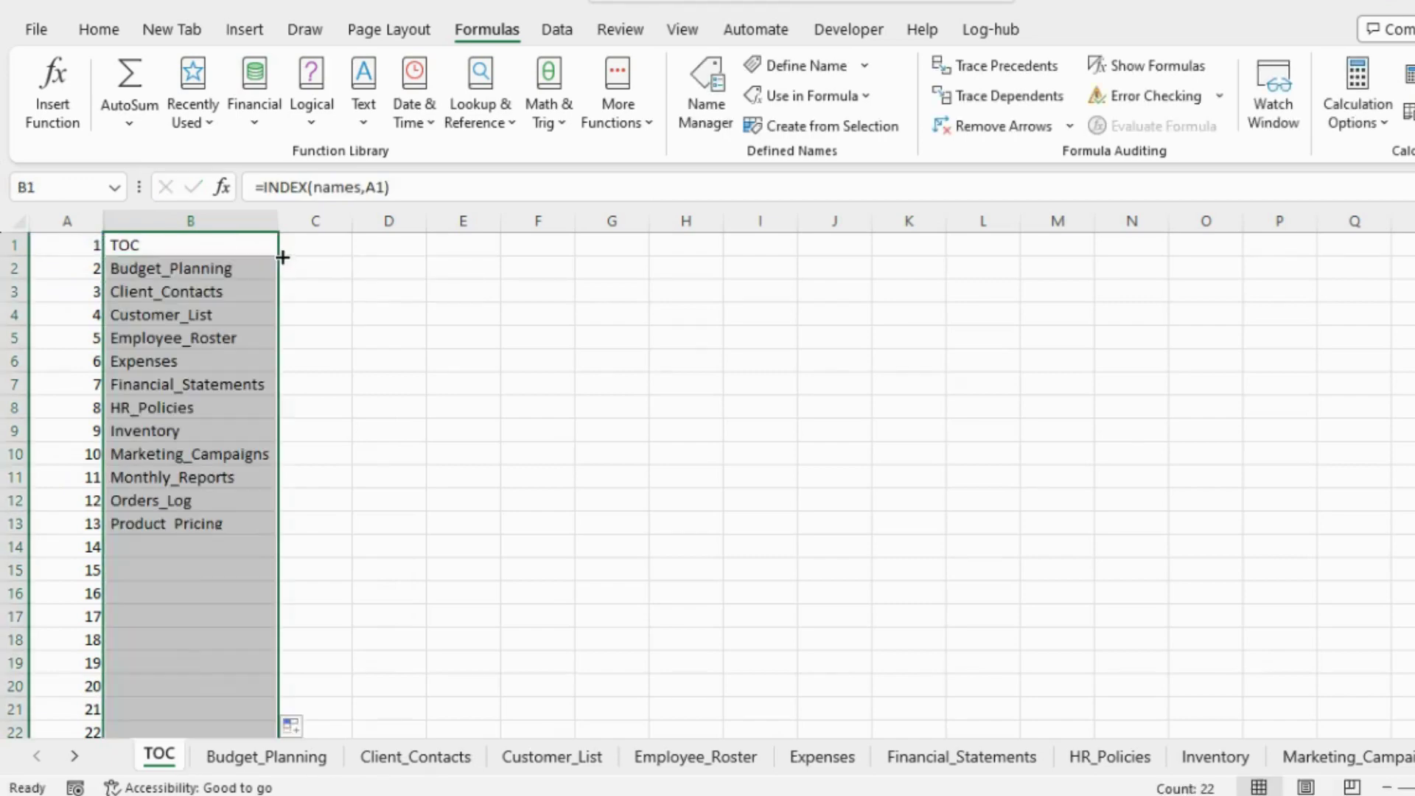